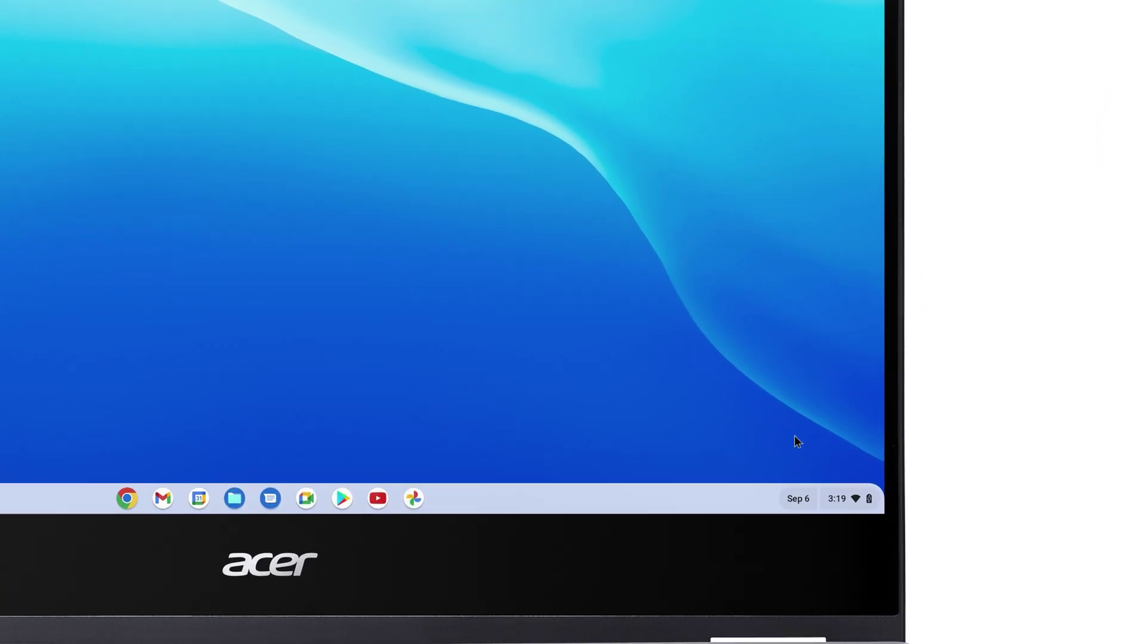
Bring up the Quick Settings panel from the shelf status area.
{"action": "left_click", "coordinate": [816, 564]}
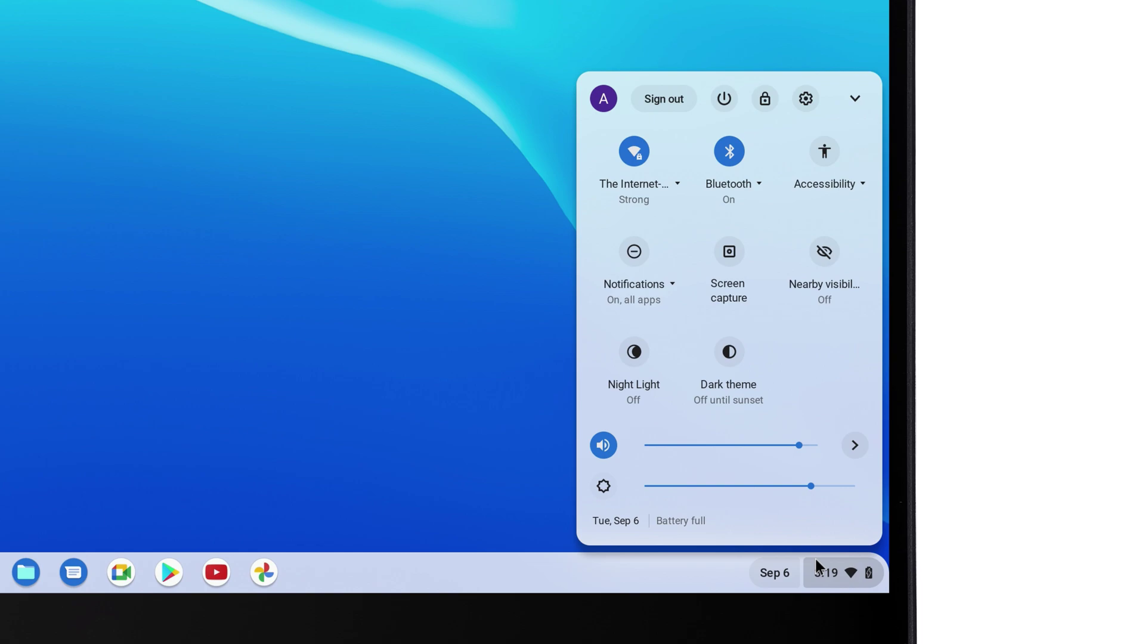
Launch the full ChromeOS Settings window from Quick Settings.
{"action": "left_click", "coordinate": [810, 96]}
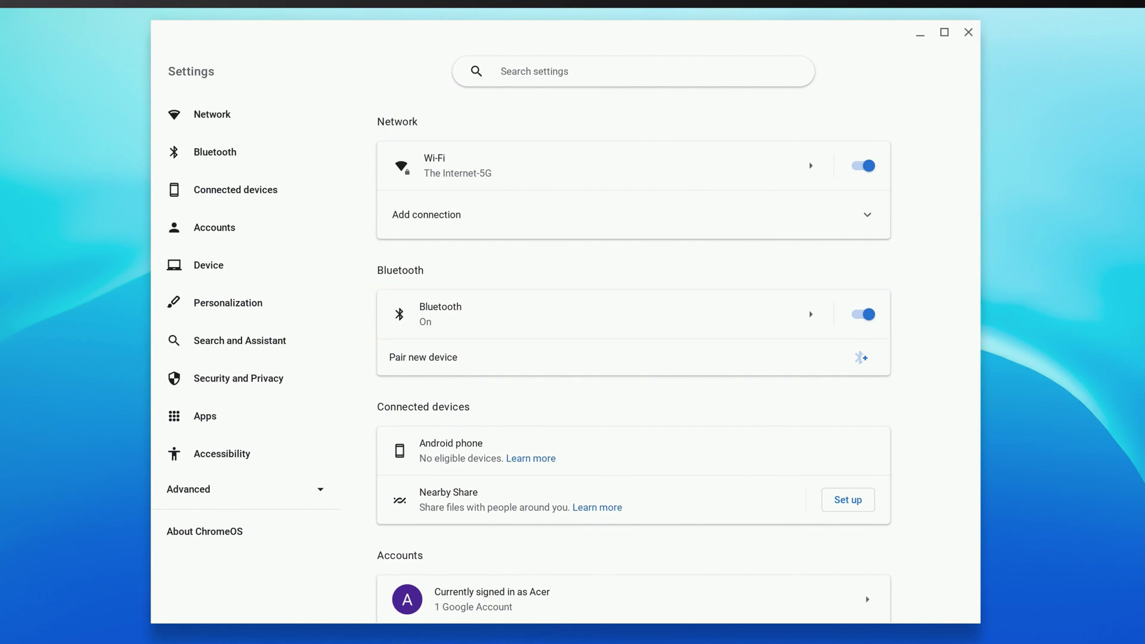
Begin pairing a new Bluetooth device so the Xbox Wireless Controller is discovered.
{"action": "left_click", "coordinate": [810, 366]}
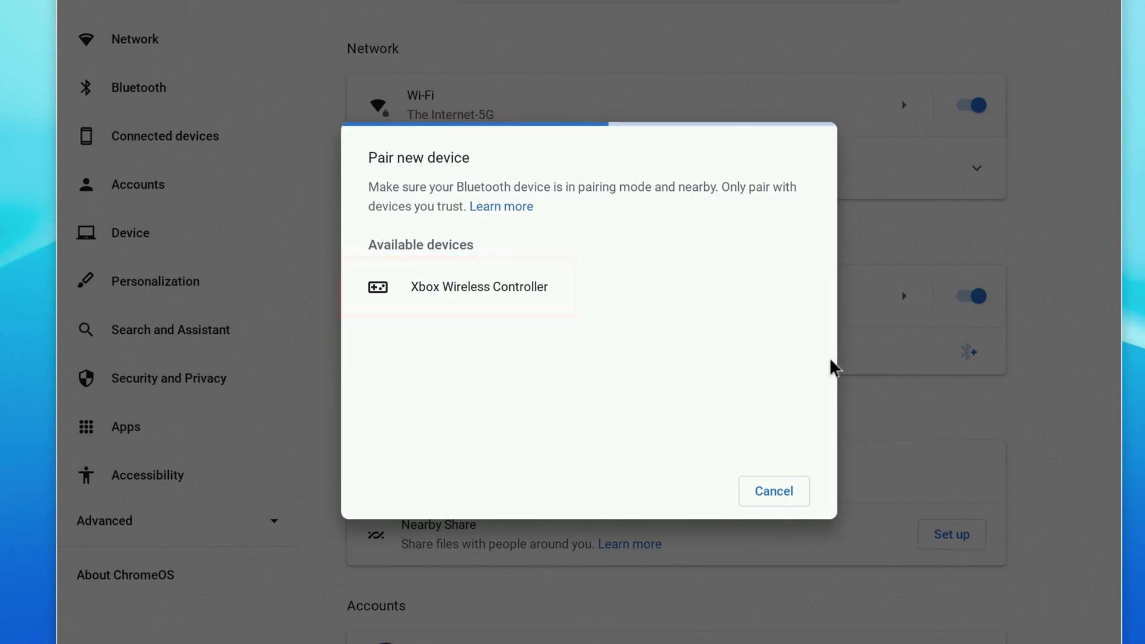
Pair the Xbox Wireless Controller and show it as connected on the Bluetooth page.
{"action": "left_click", "coordinate": [543, 301]}
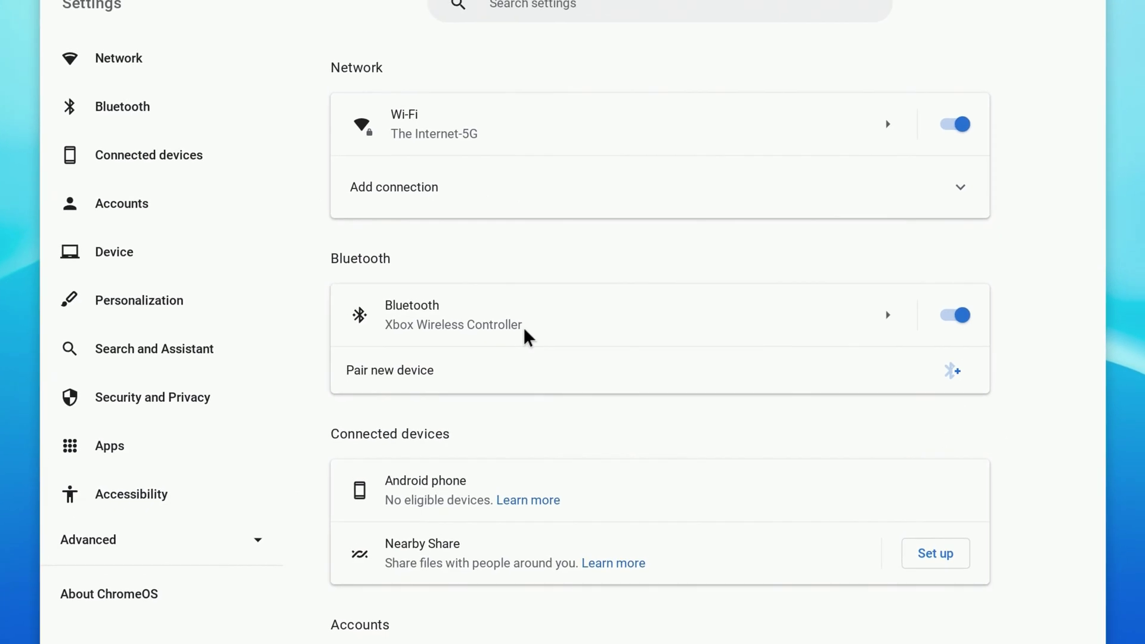
{"action": "left_click", "coordinate": [526, 335]}
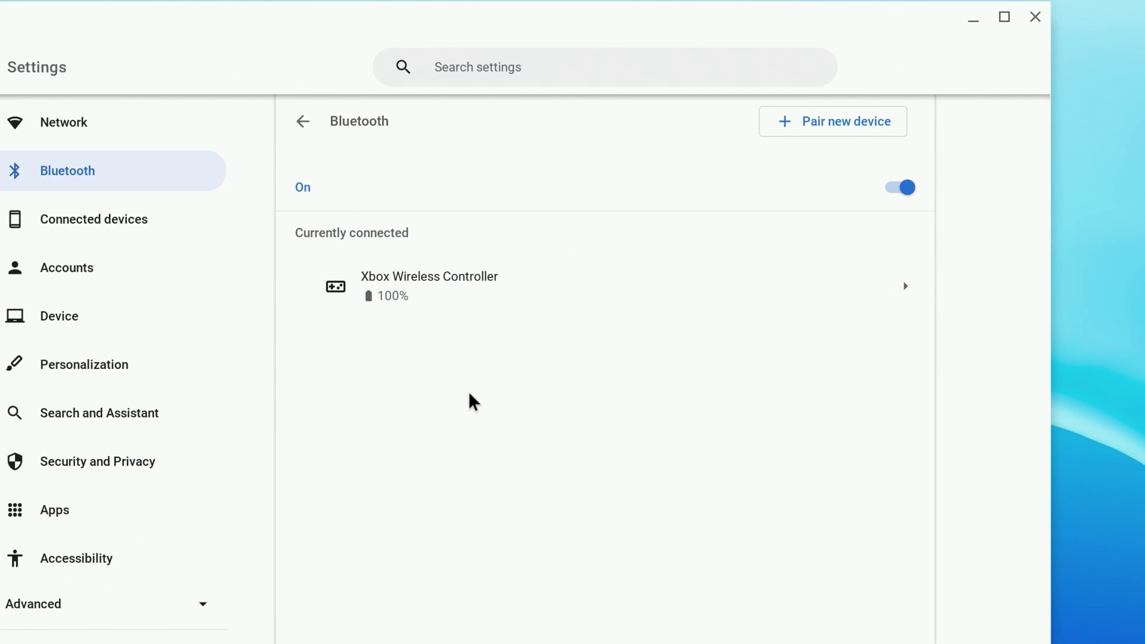
Forget the Xbox Wireless Controller from its detail page, leaving no device connected.
{"action": "left_click", "coordinate": [465, 293]}
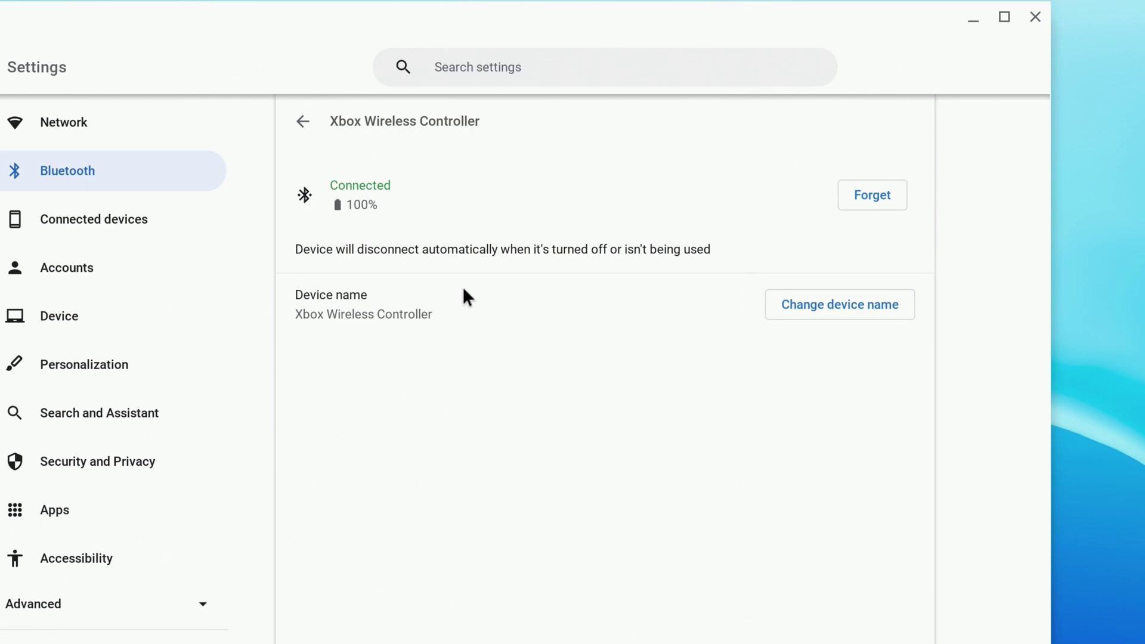
{"action": "left_click", "coordinate": [866, 211]}
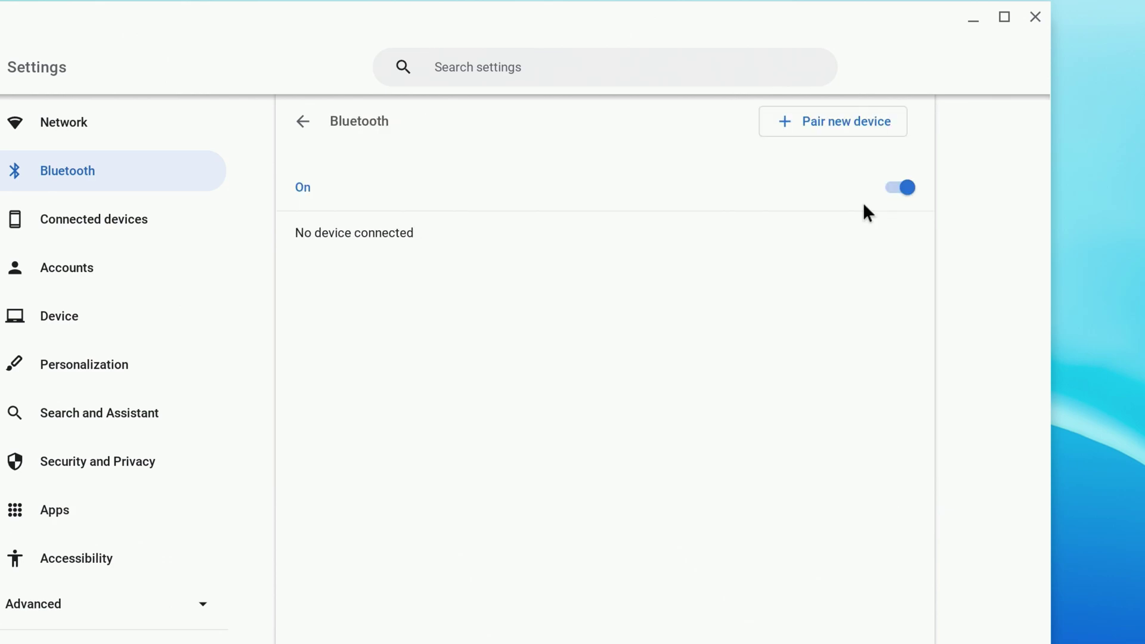